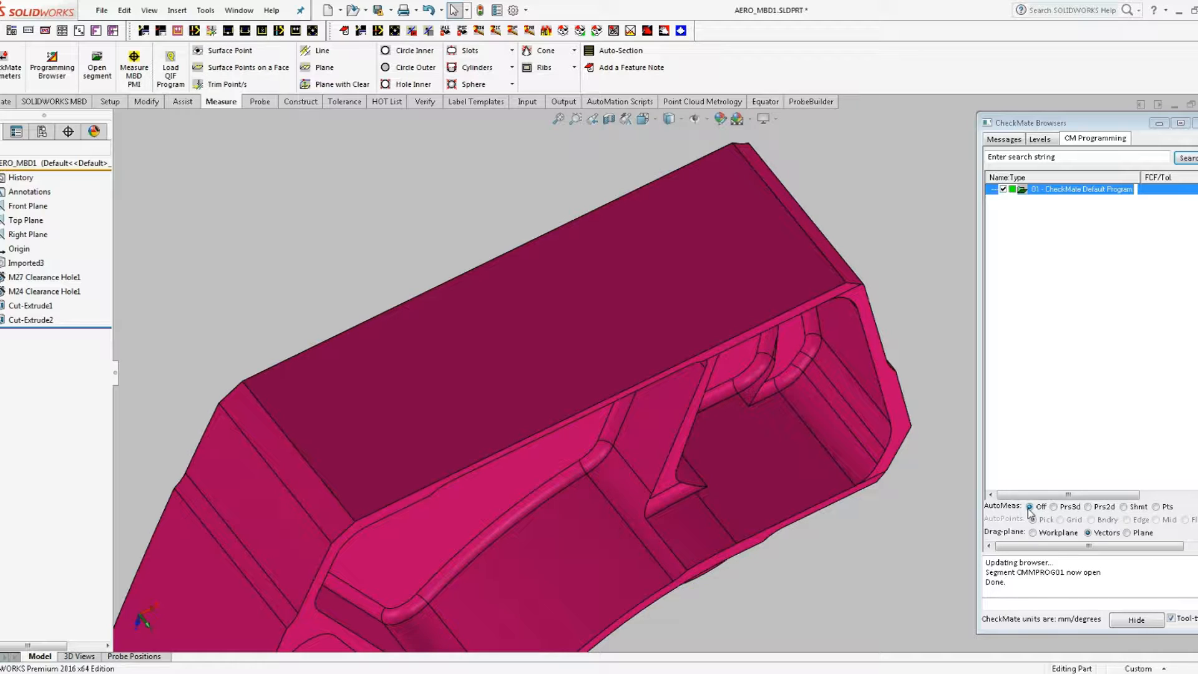
Step: Set automatic measurement to Shmt with boundary points and create a boundary curve on the large flat end face
left_click(1123, 507)
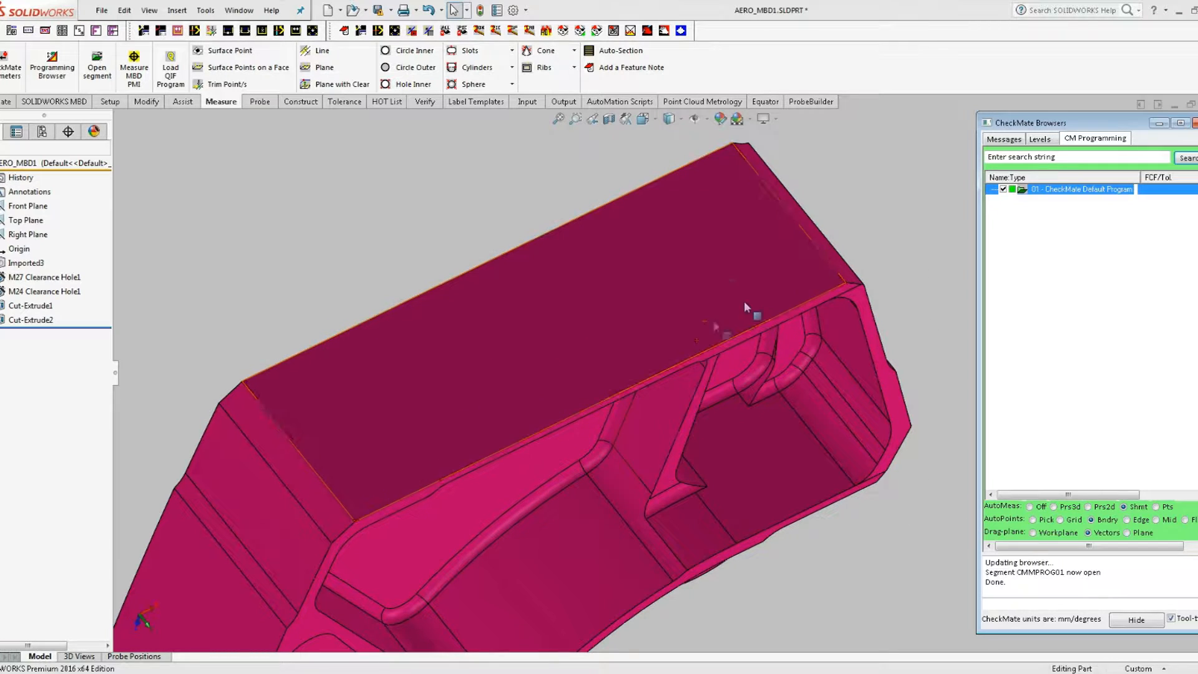
left_click(631, 368)
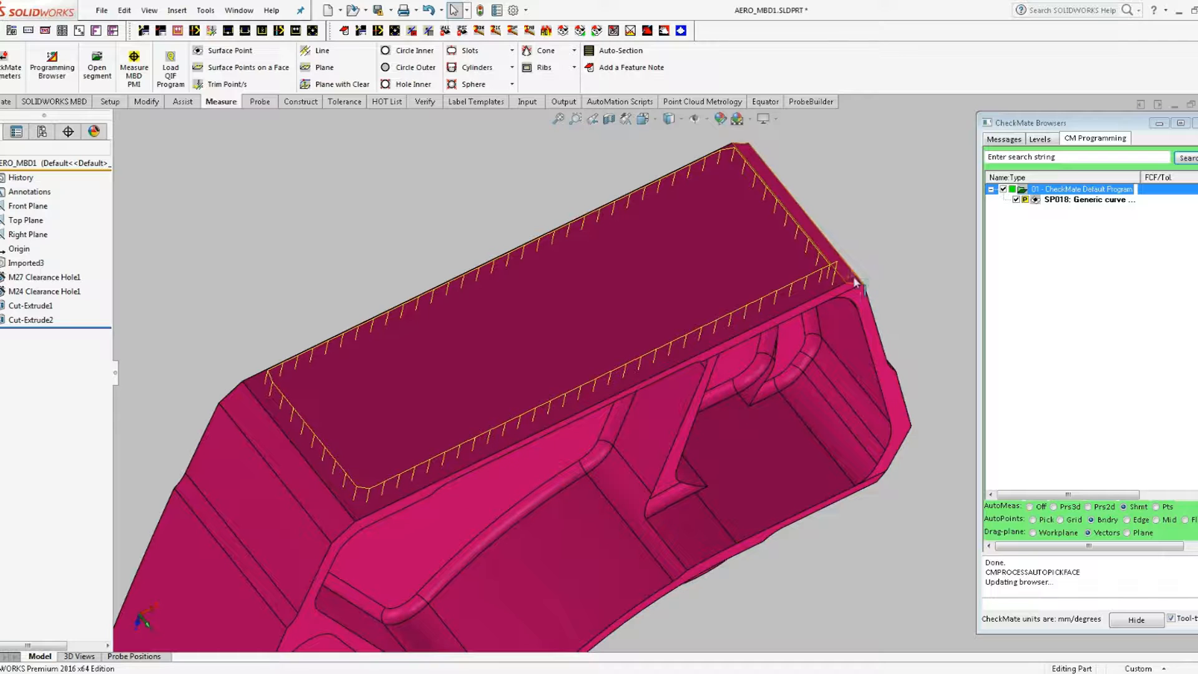
Step: Remove two augmented points at the corner of the boundary curve on the flat end face
scroll(876, 262, "down", 5)
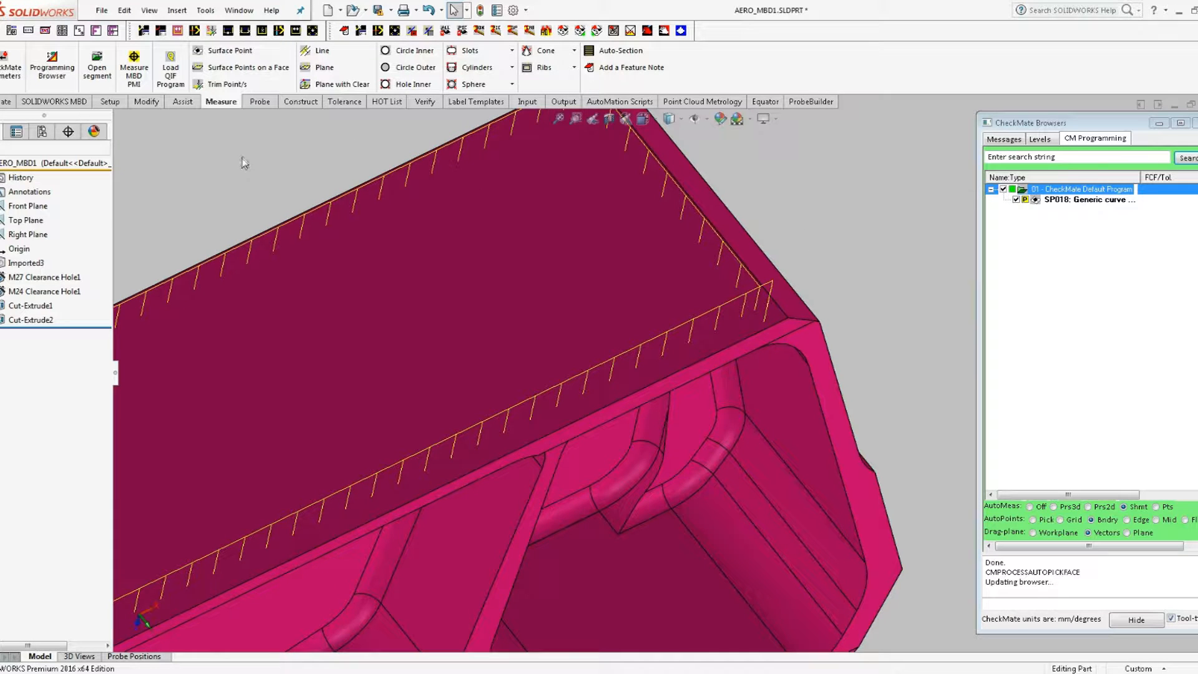
left_click(146, 102)
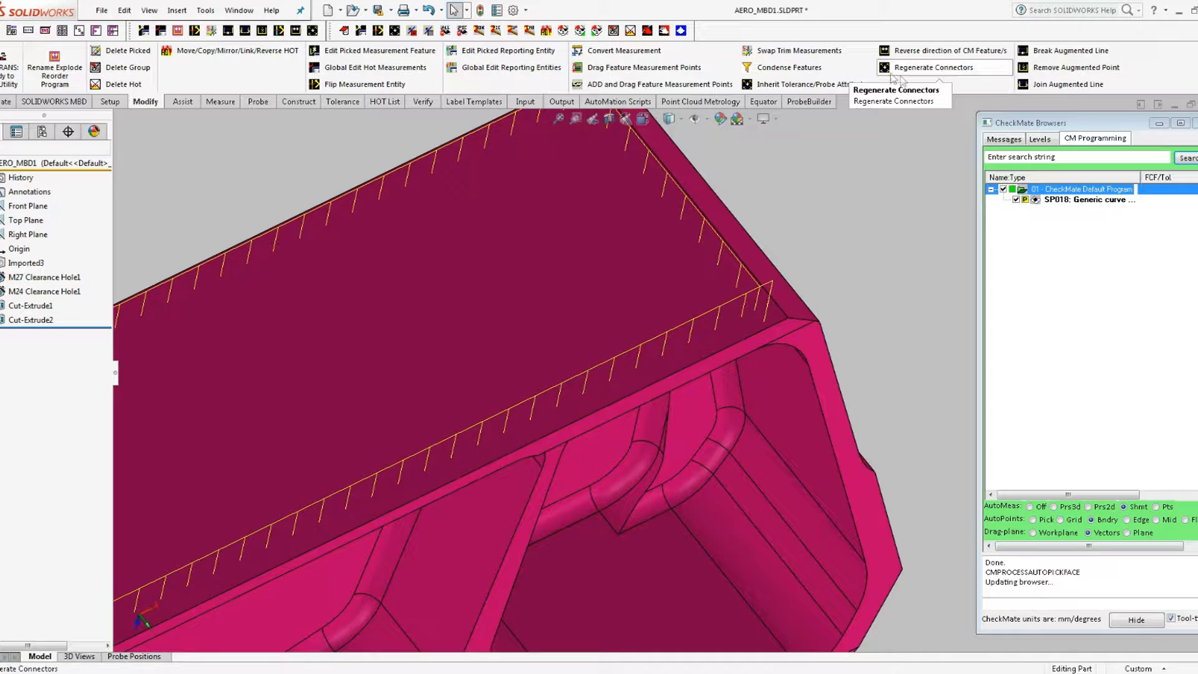
left_click(1086, 67)
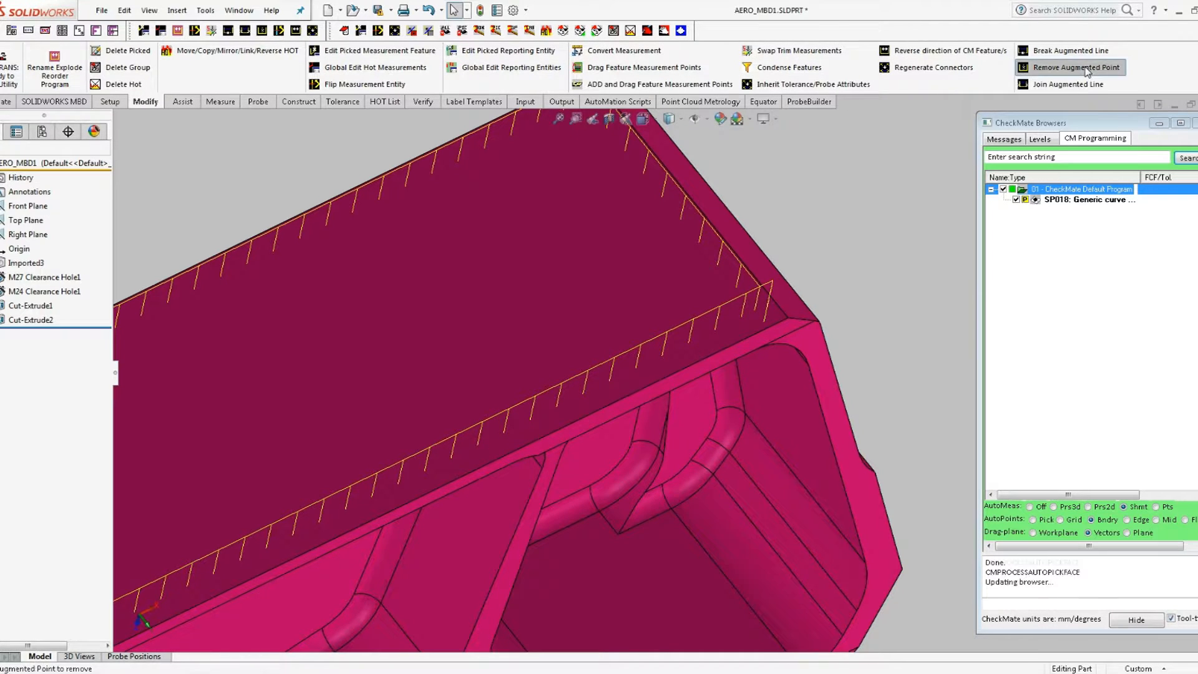
left_click(766, 308)
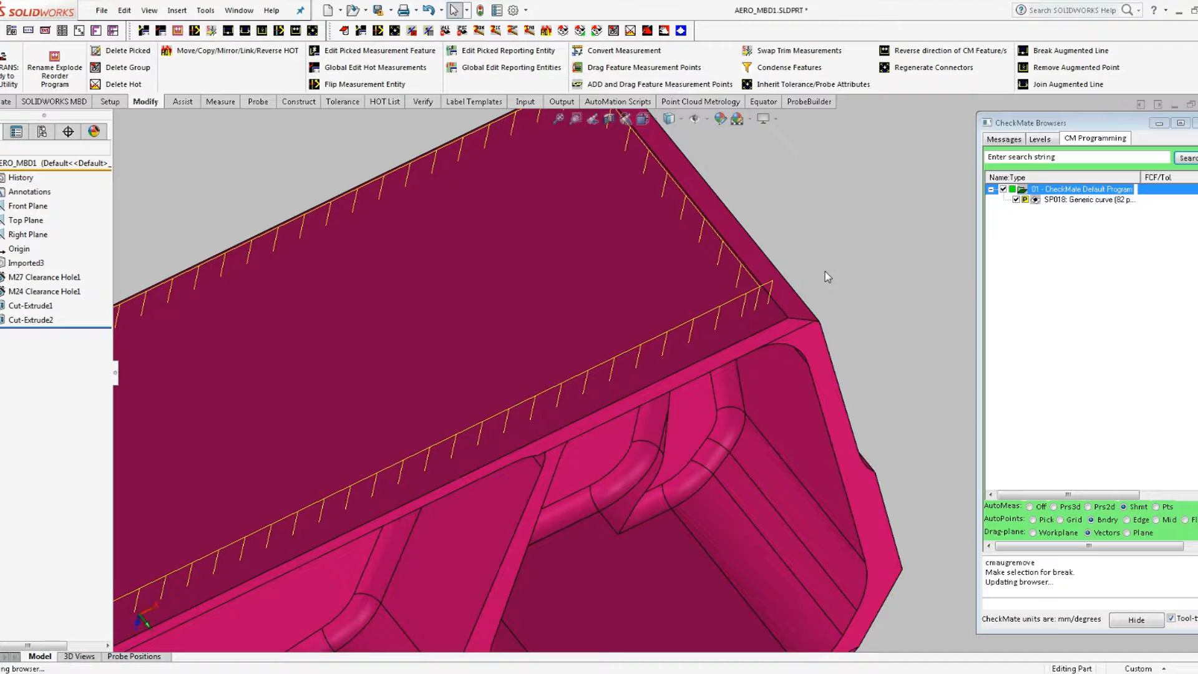
middle_click_drag(822, 269, 927, 161)
left_click(1060, 67)
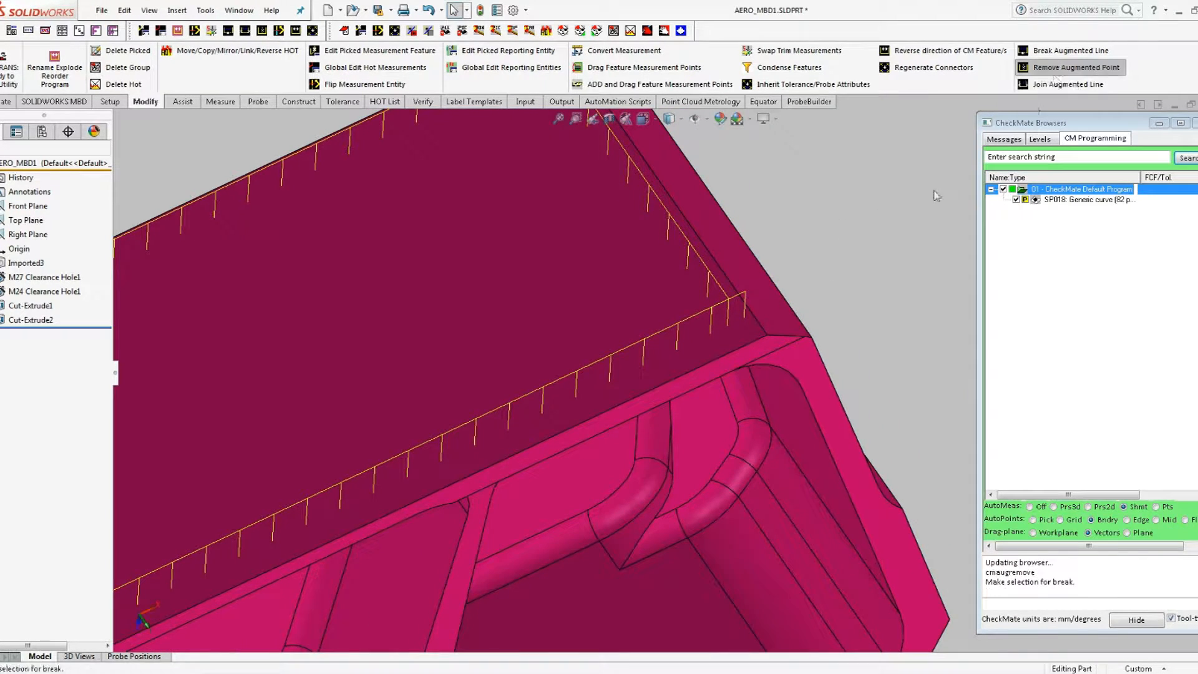
left_click(746, 315)
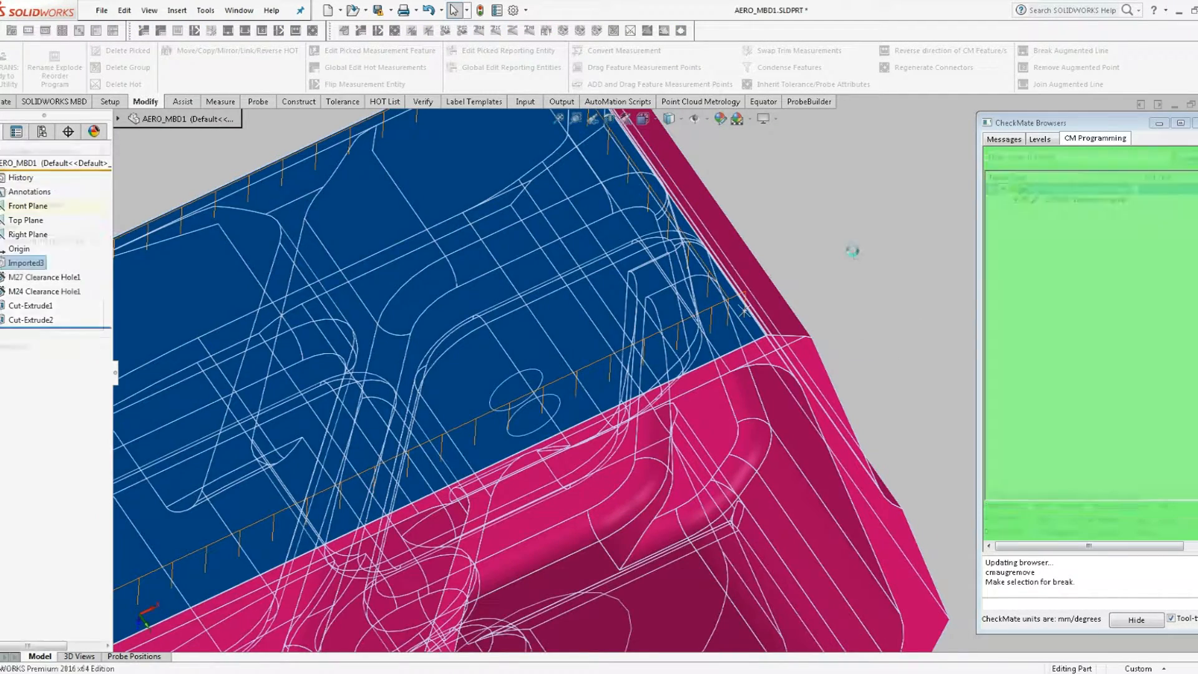
scroll(872, 271, "up", 5)
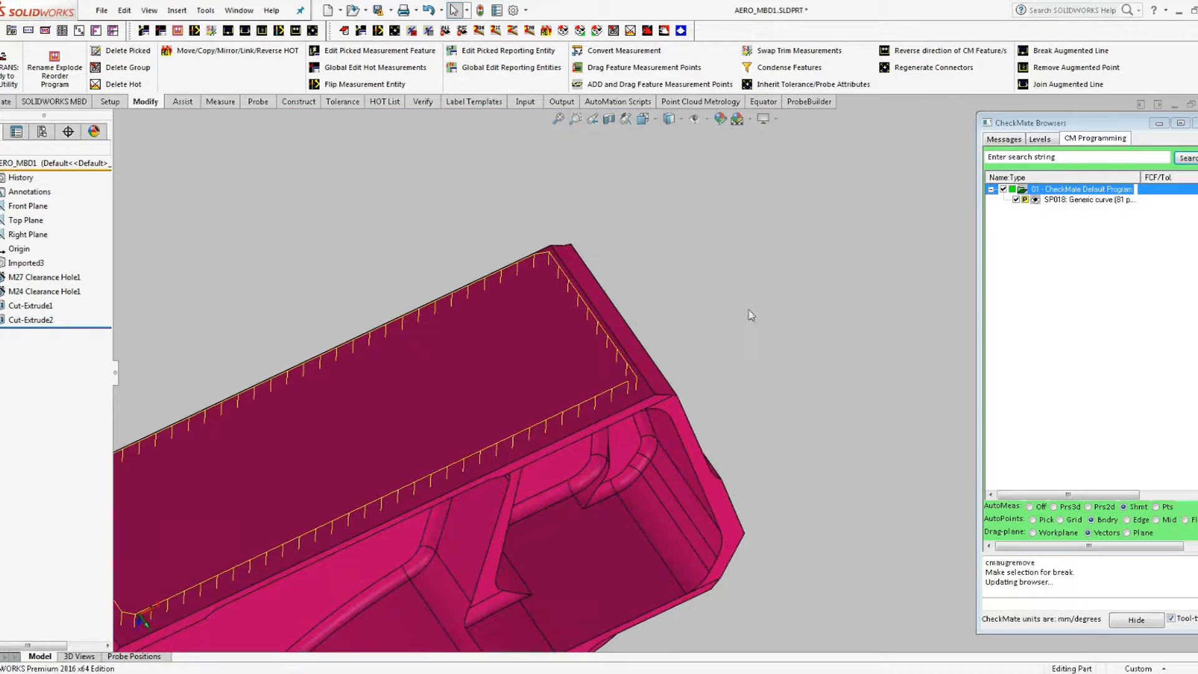
middle_click_drag(499, 396, 733, 274, "ctrl")
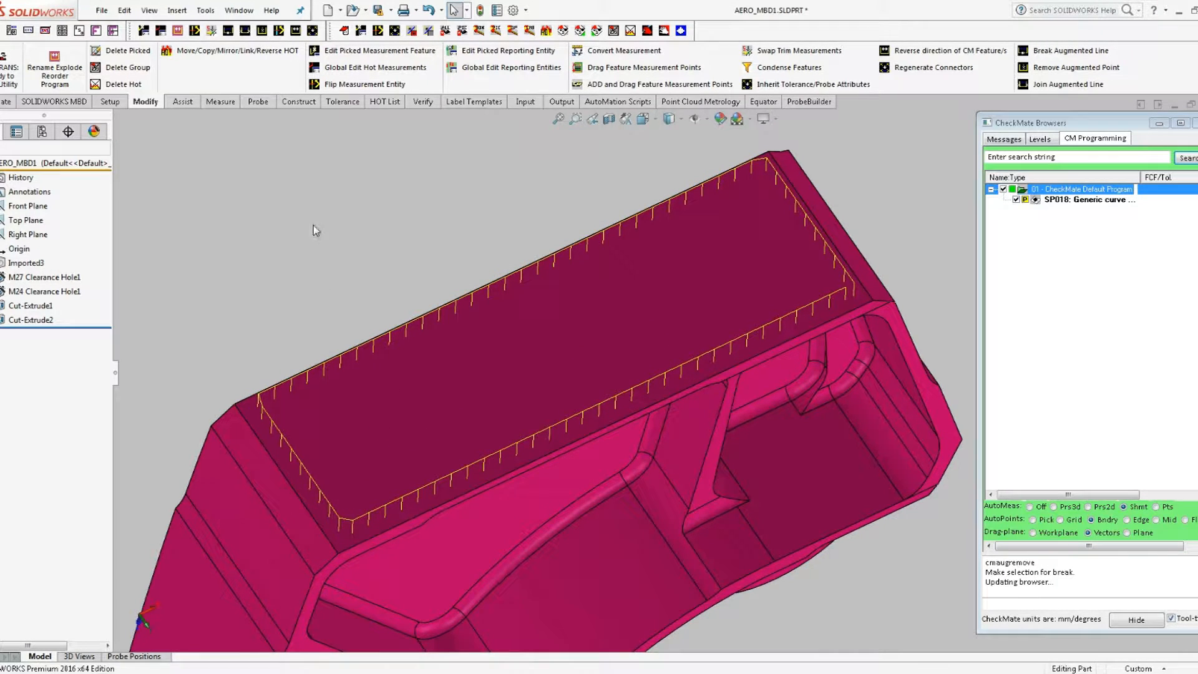
Step: Examine the point spacing setting in the default CheckMate programming properties
left_click(221, 102)
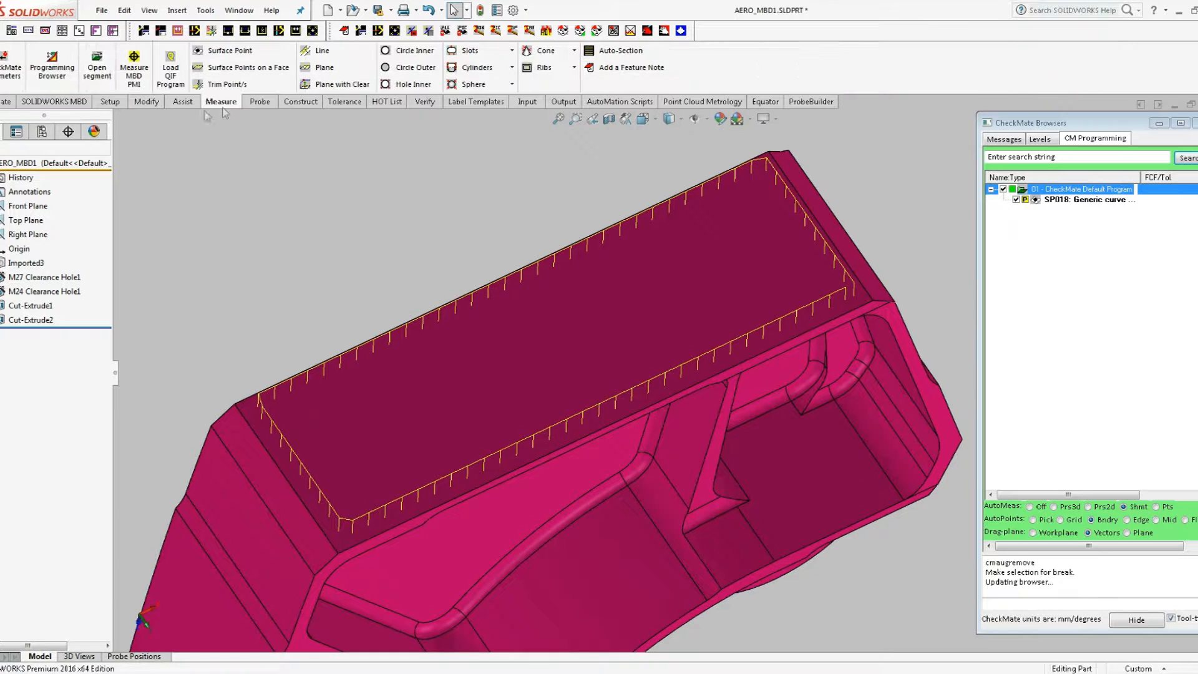
left_click(2, 78)
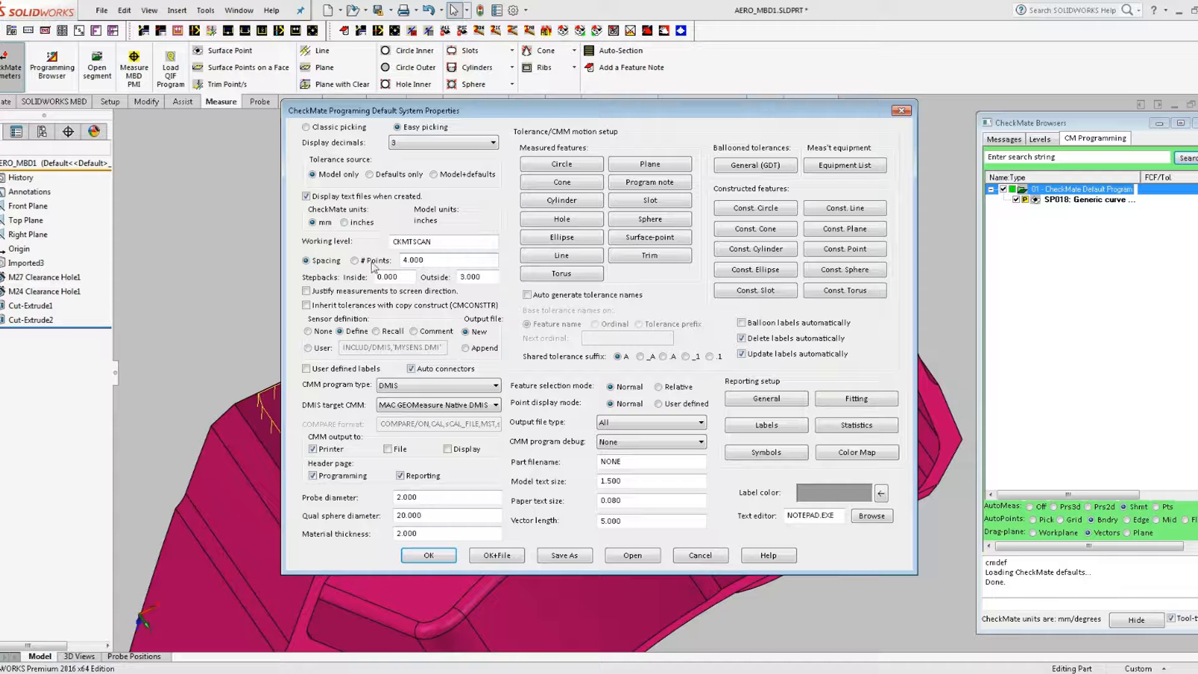
left_click(428, 554)
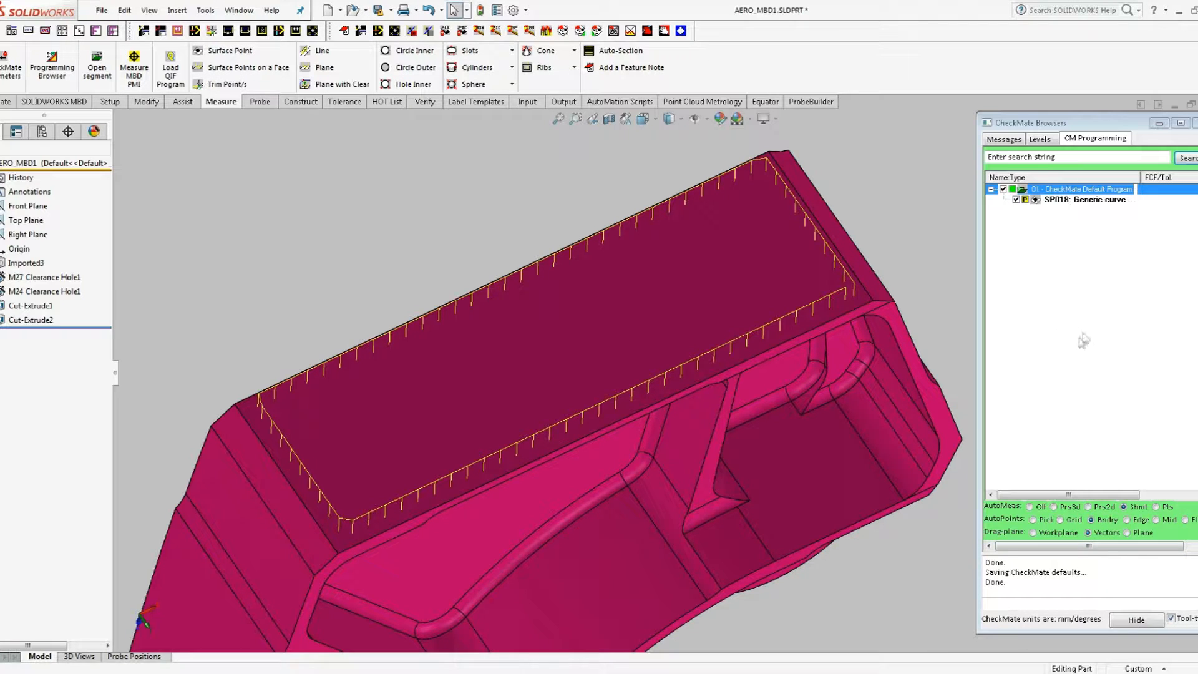
Step: Delete the SP018 boundary curve from the default program
left_click(1082, 201)
left_click(1082, 201)
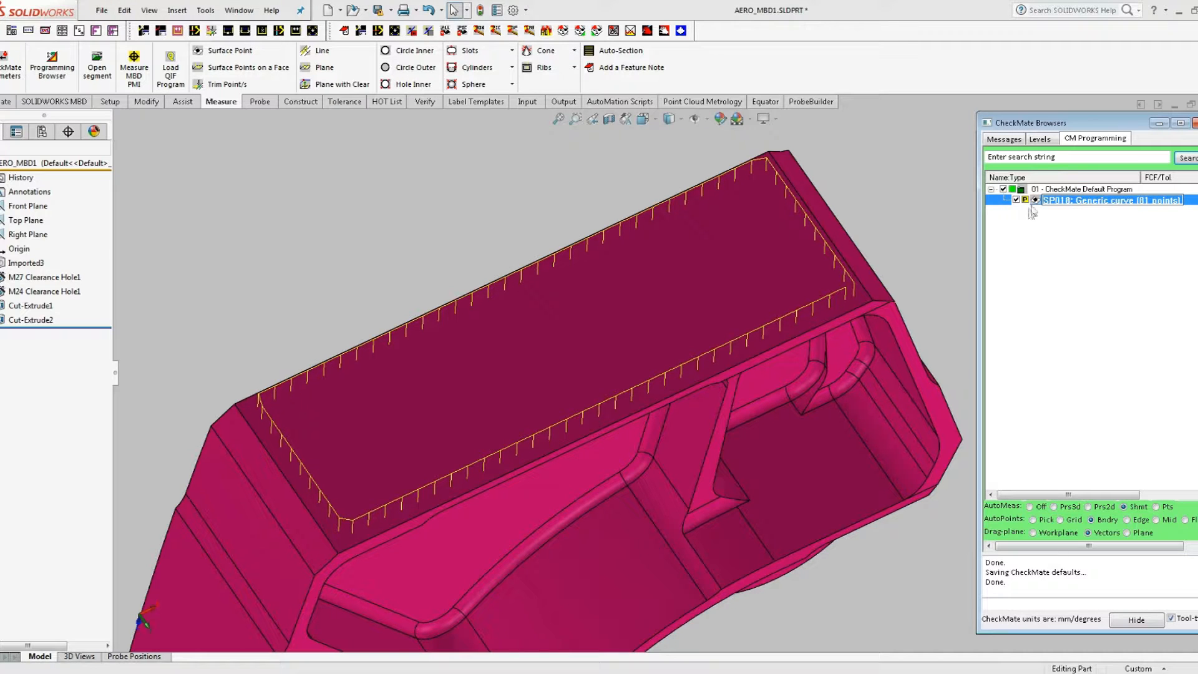
right_click(1055, 201)
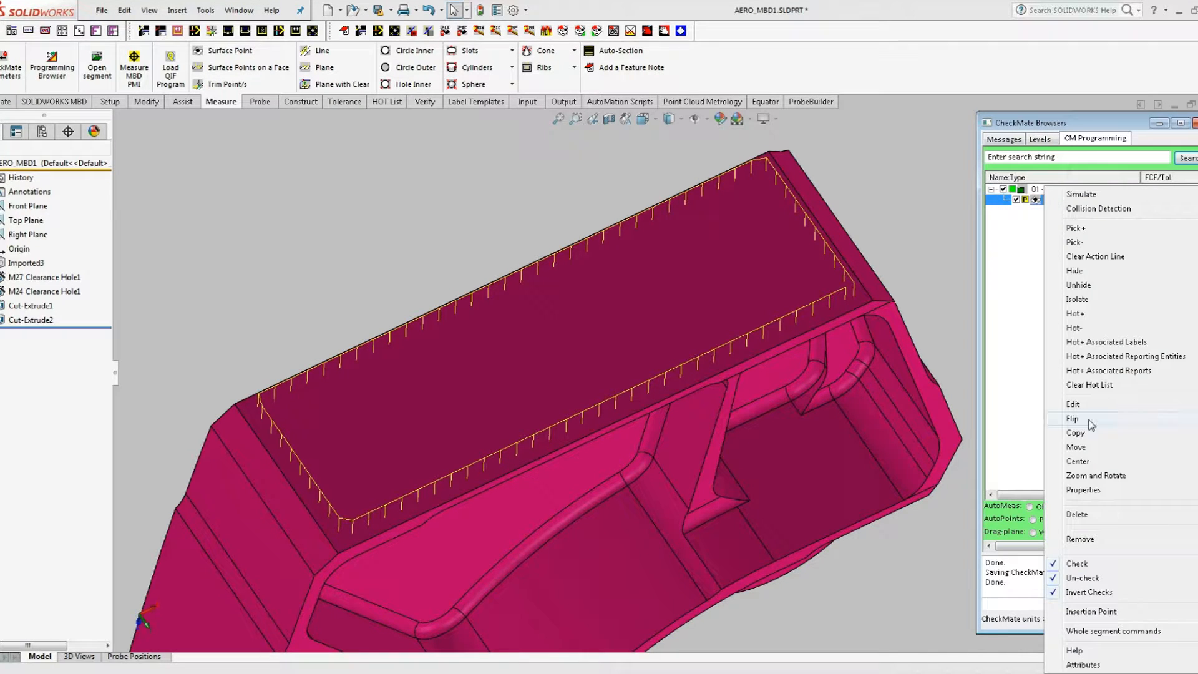
left_click(1077, 515)
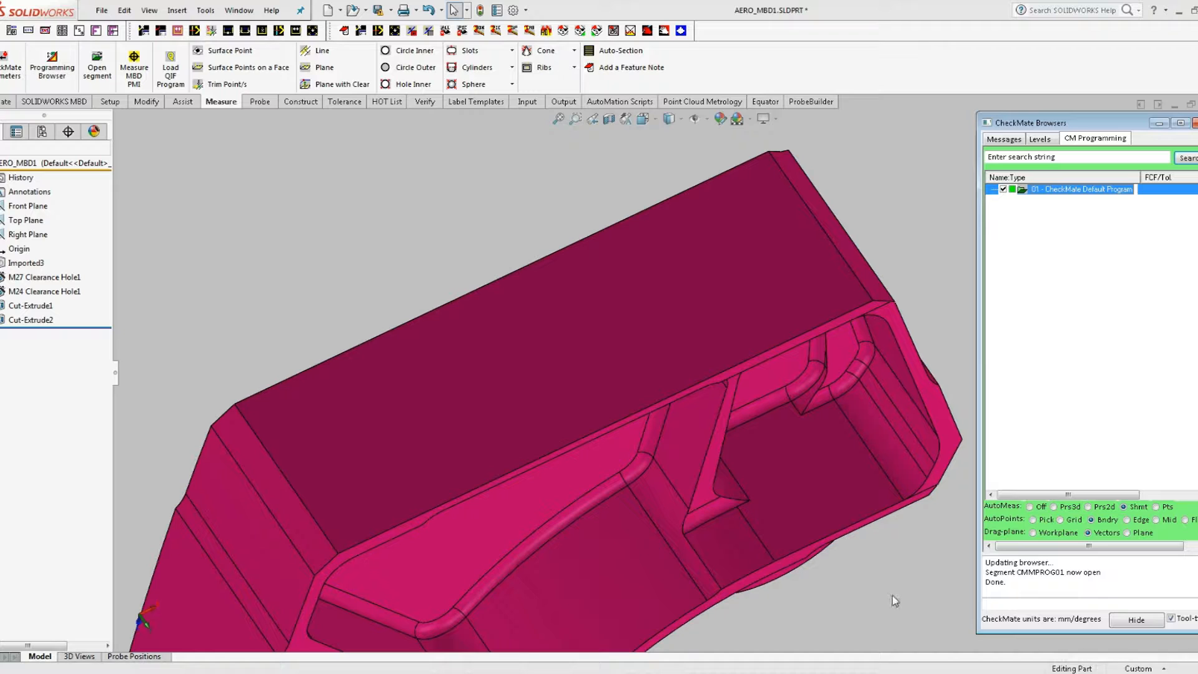
Step: Switch automatic points to Edge and create a measurement curve along the flat end face's long edge beside the pockets
left_click(1128, 519)
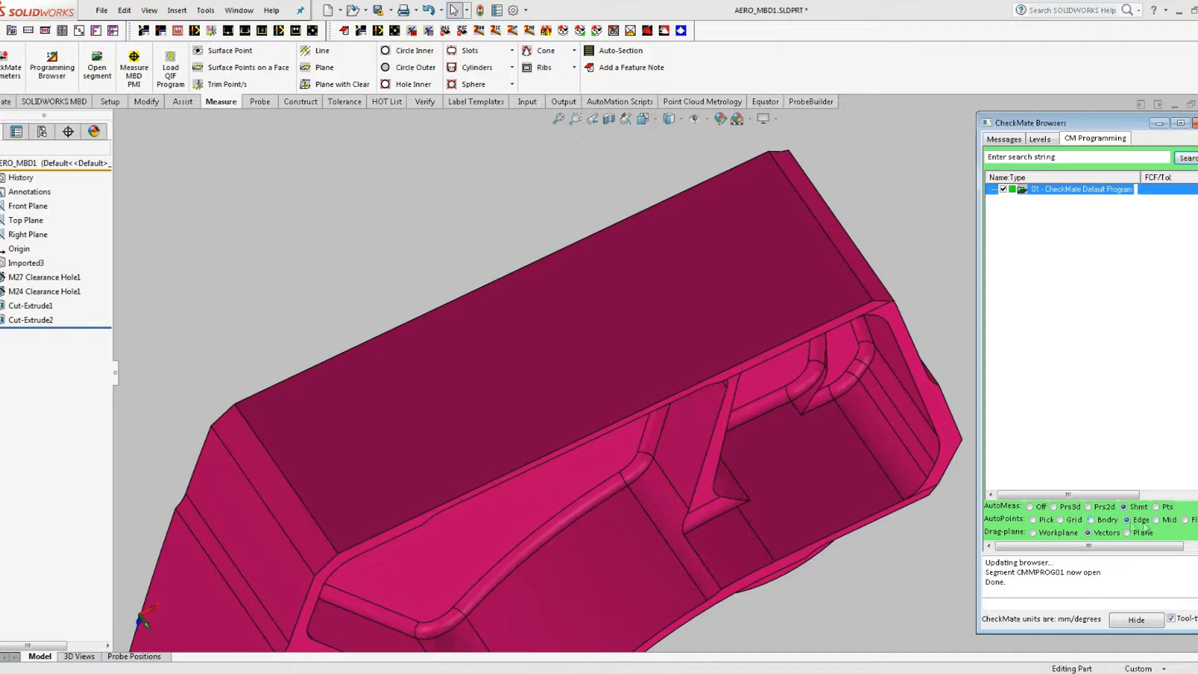
left_click(628, 402)
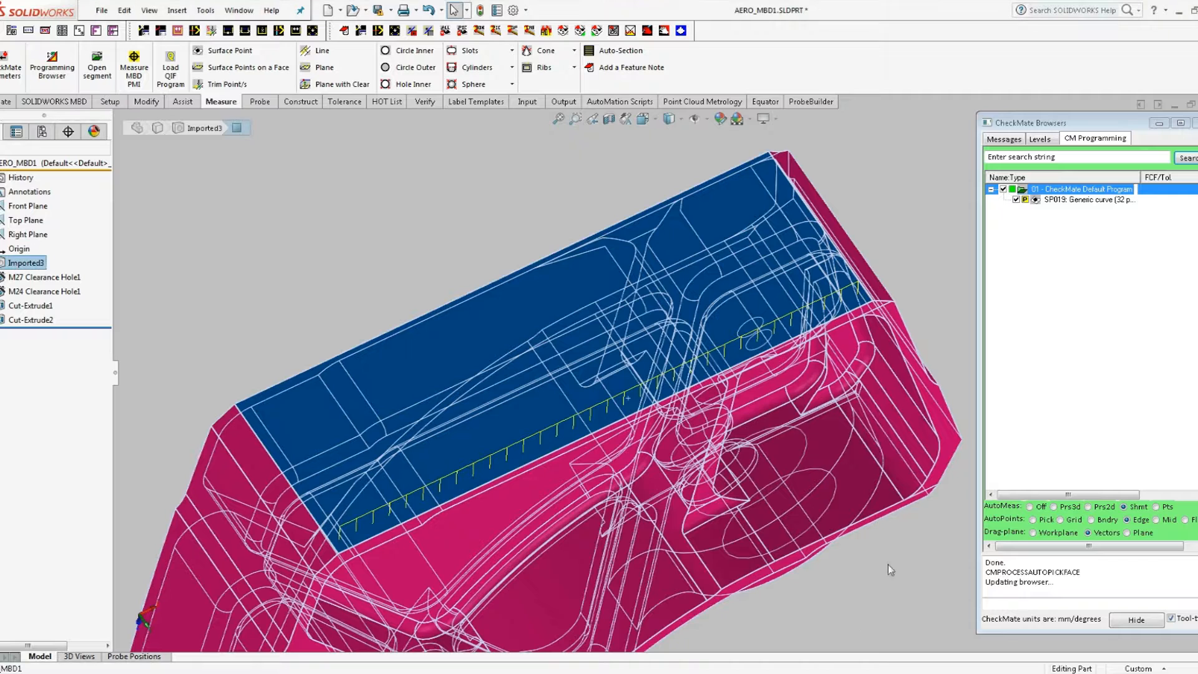
left_click(885, 576)
Step: Create edge measurement curves around the two large lug holes and the small hole in the corner pocket floor
middle_click_drag(850, 578, 815, 561)
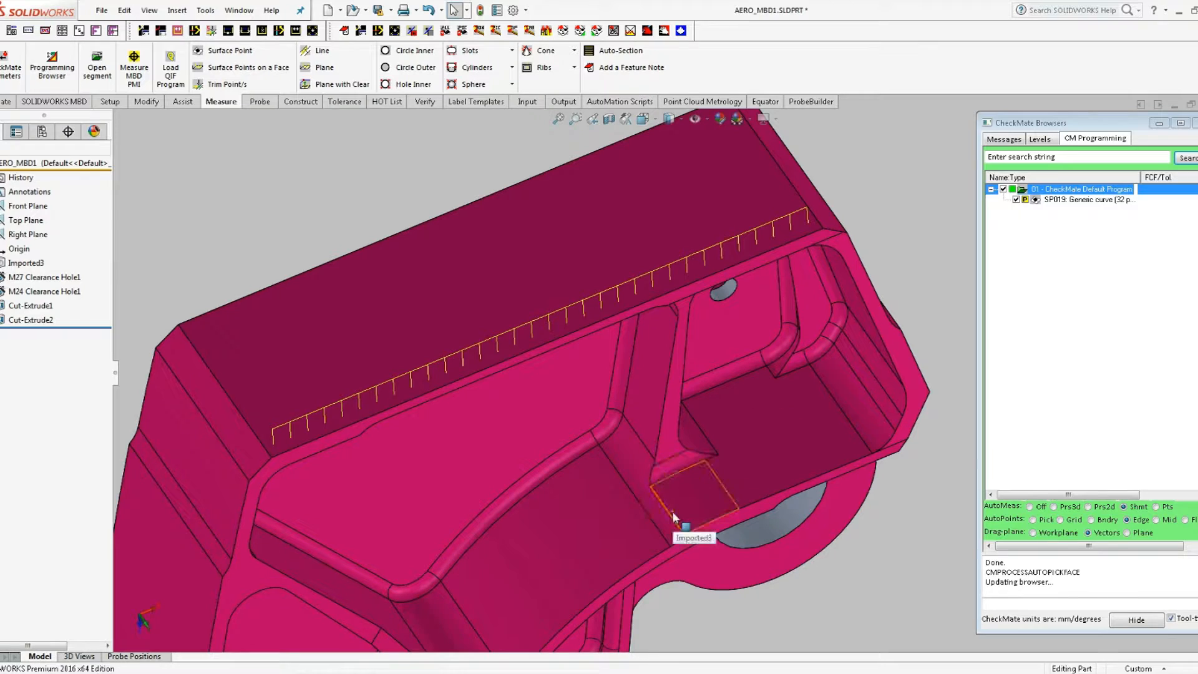
middle_click_drag(710, 326, 747, 626)
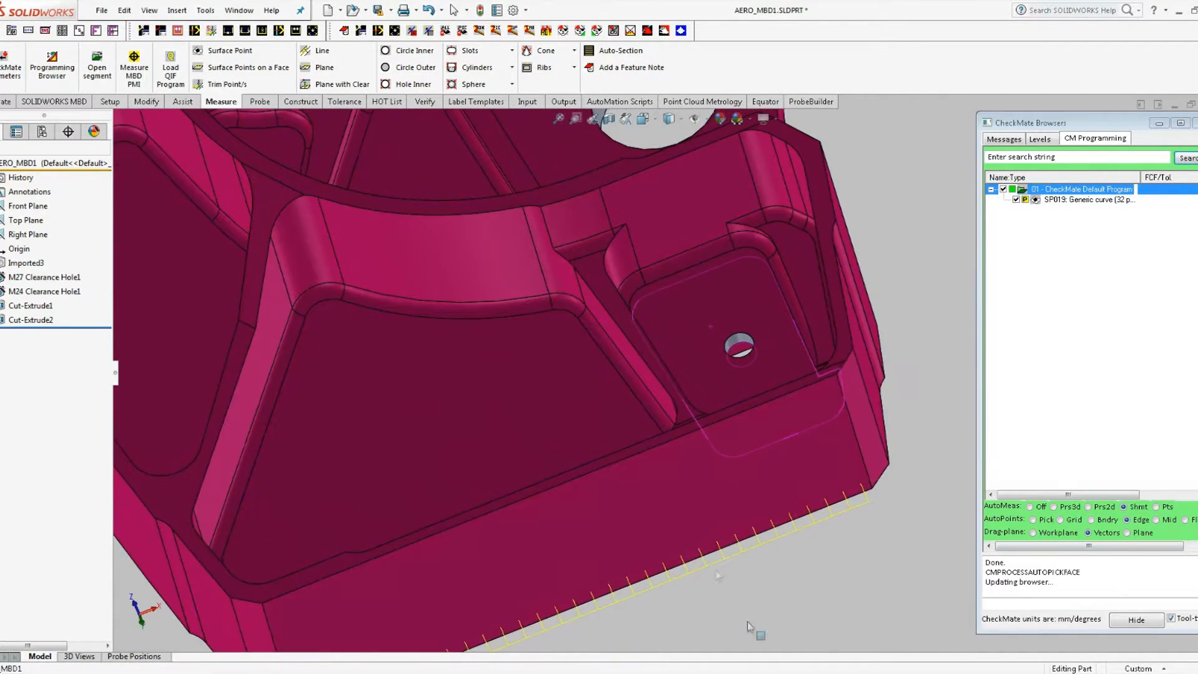
middle_click_drag(815, 369, 846, 391)
scroll(555, 305, "up", 2)
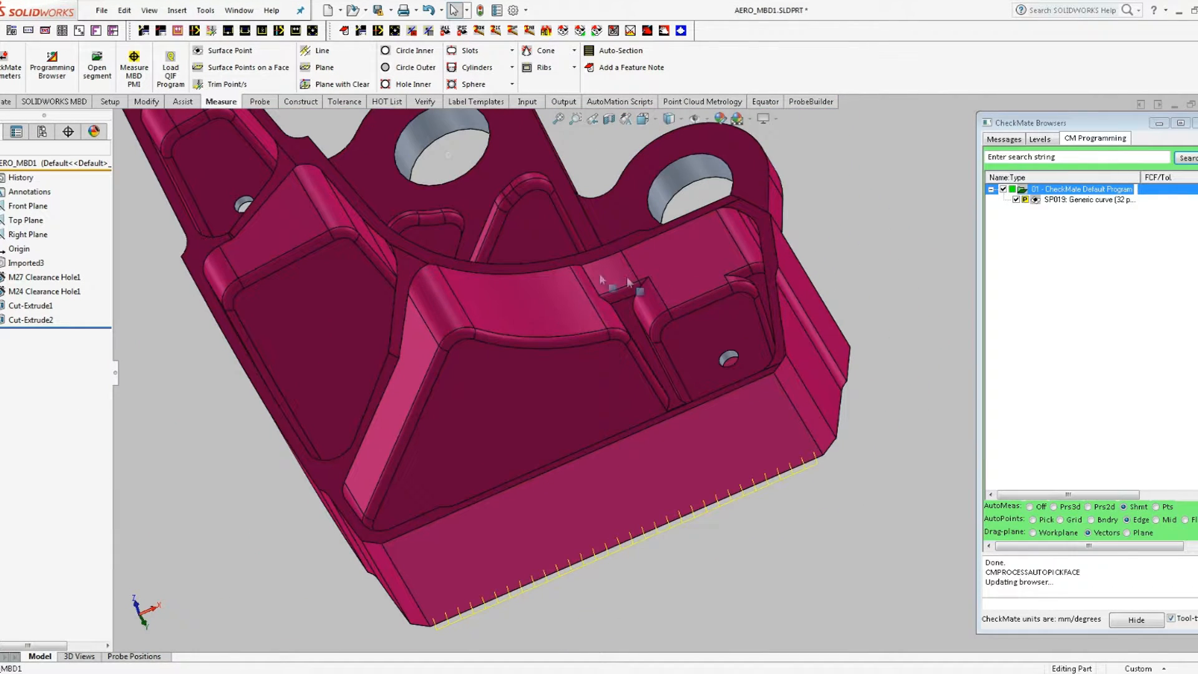
scroll(597, 260, "down", 3)
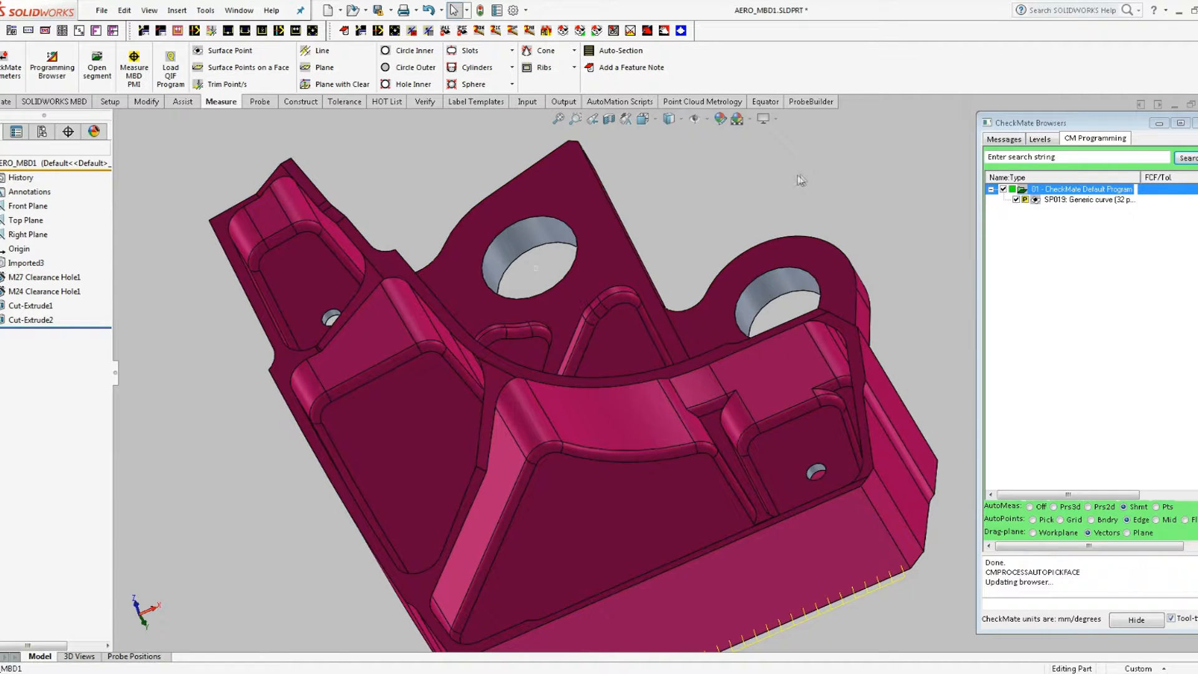
left_click(560, 215)
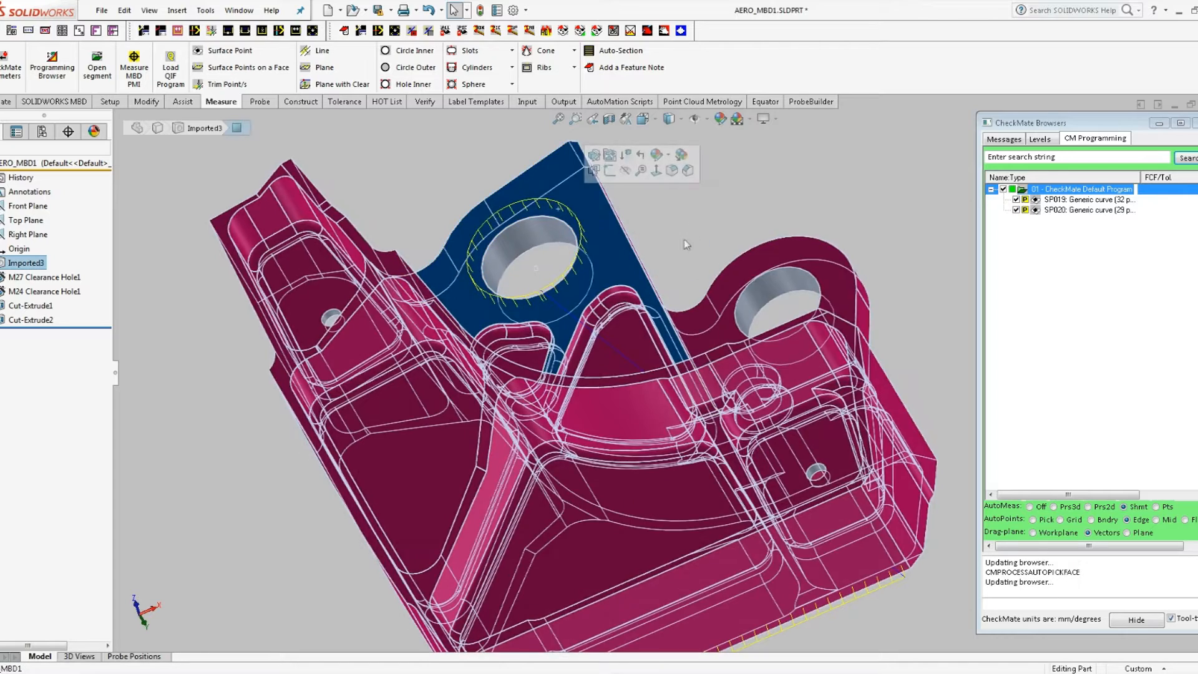
middle_click_drag(666, 236, 689, 297)
left_click(758, 305)
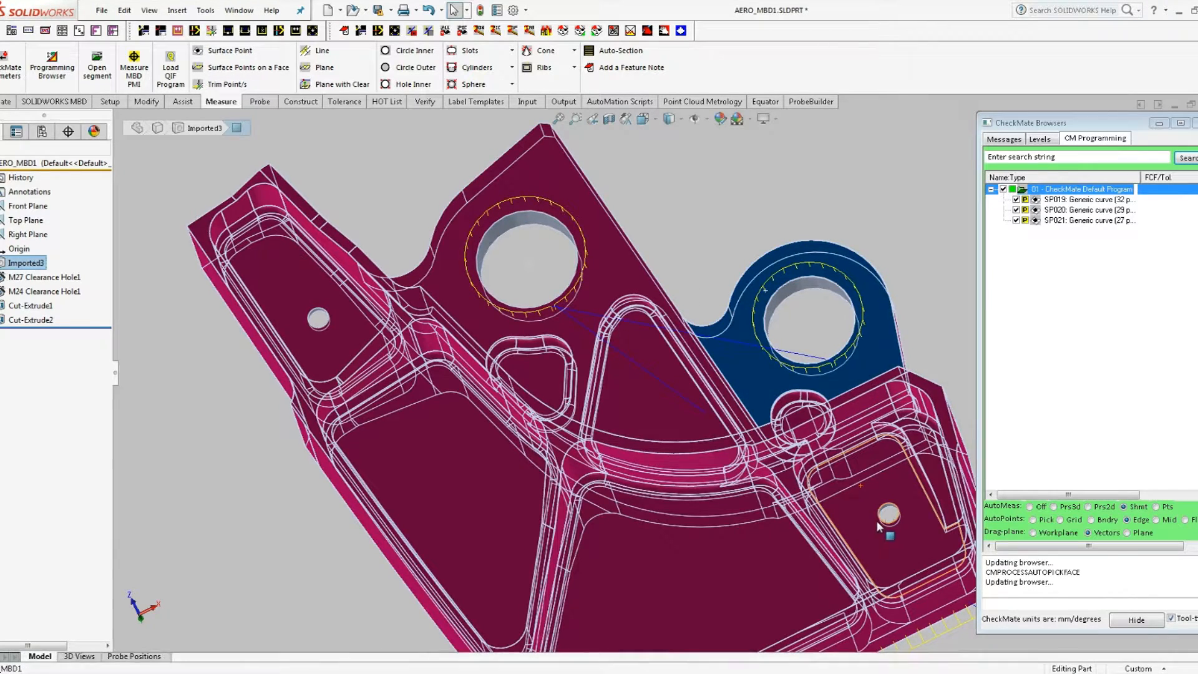
left_click(873, 502)
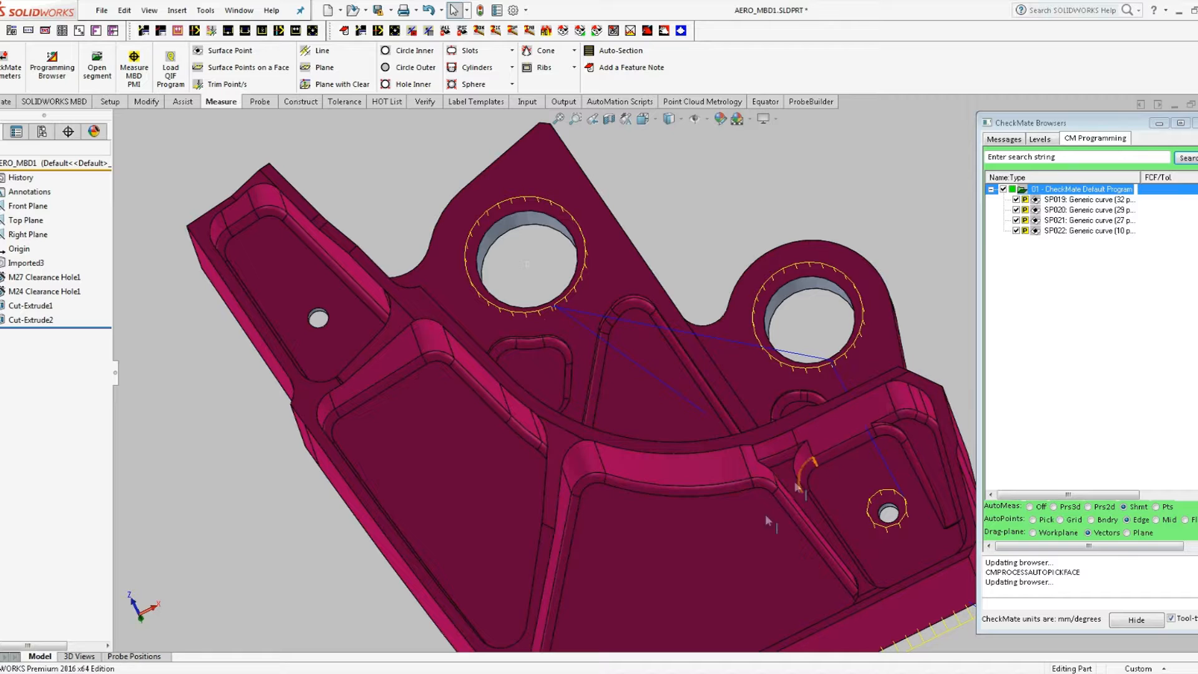
Step: Create an edge measurement curve along the curved edge of the middle pocket's floor
mouse_move(722, 562)
middle_mouse_down()
mouse_move(690, 454)
mouse_move(729, 583)
mouse_move(714, 563)
middle_mouse_up()
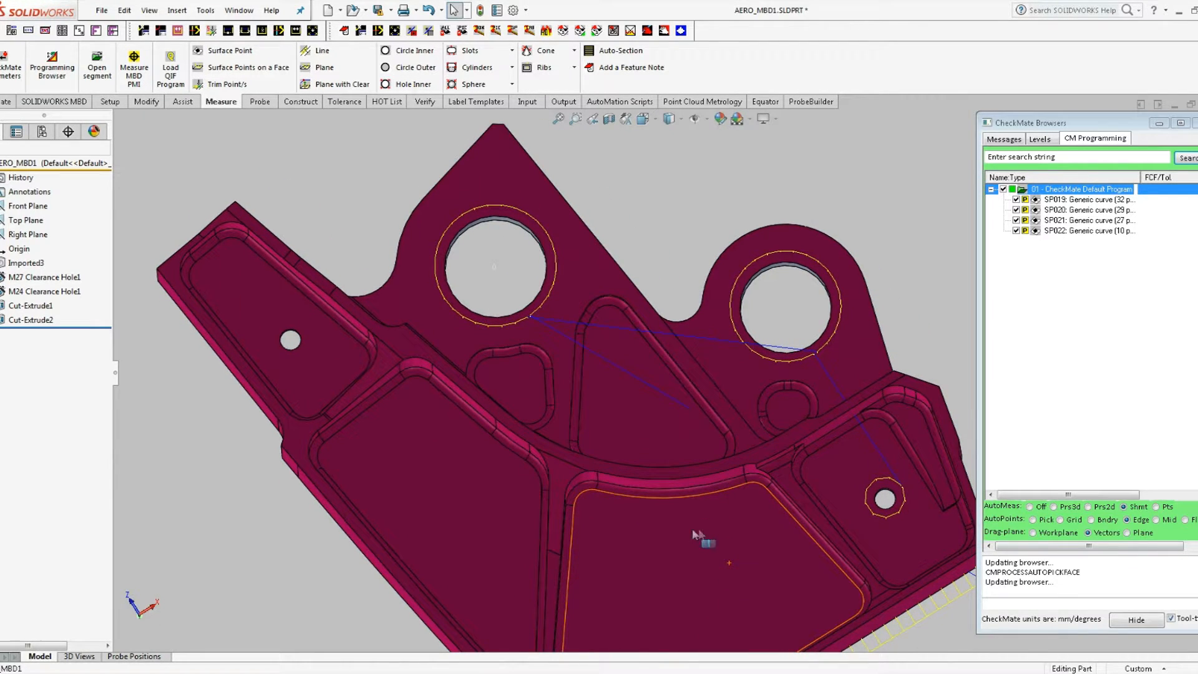
middle_click_drag(675, 514, 616, 529)
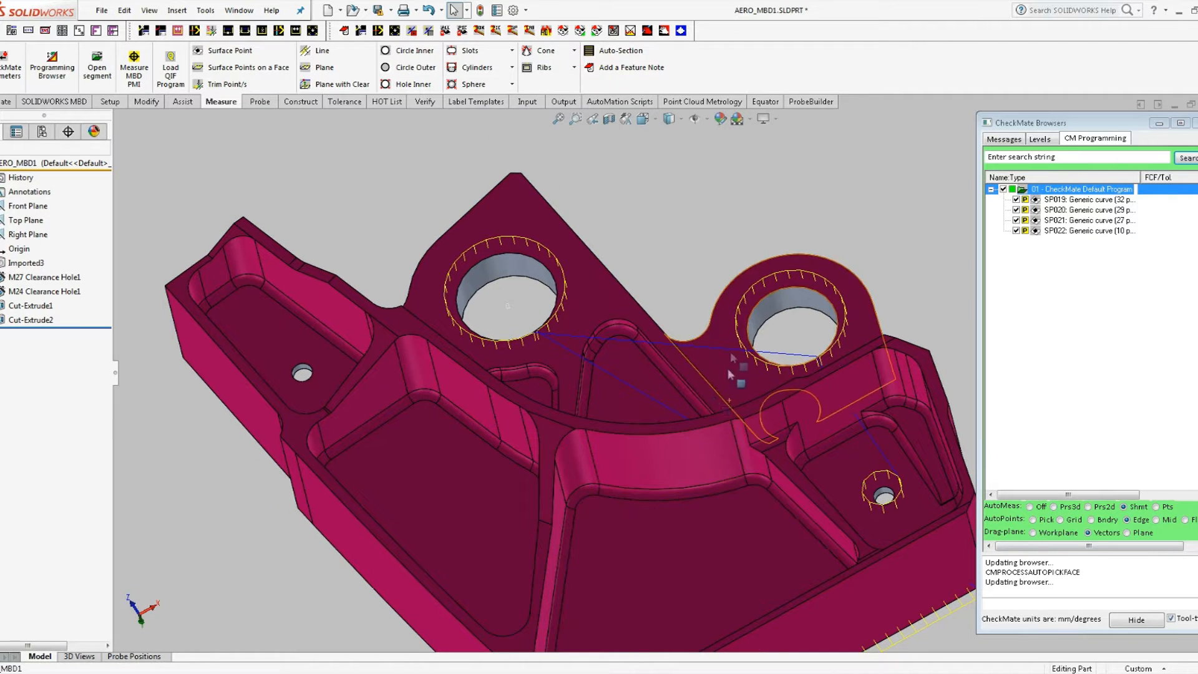
middle_click_drag(667, 438, 637, 295, "ctrl")
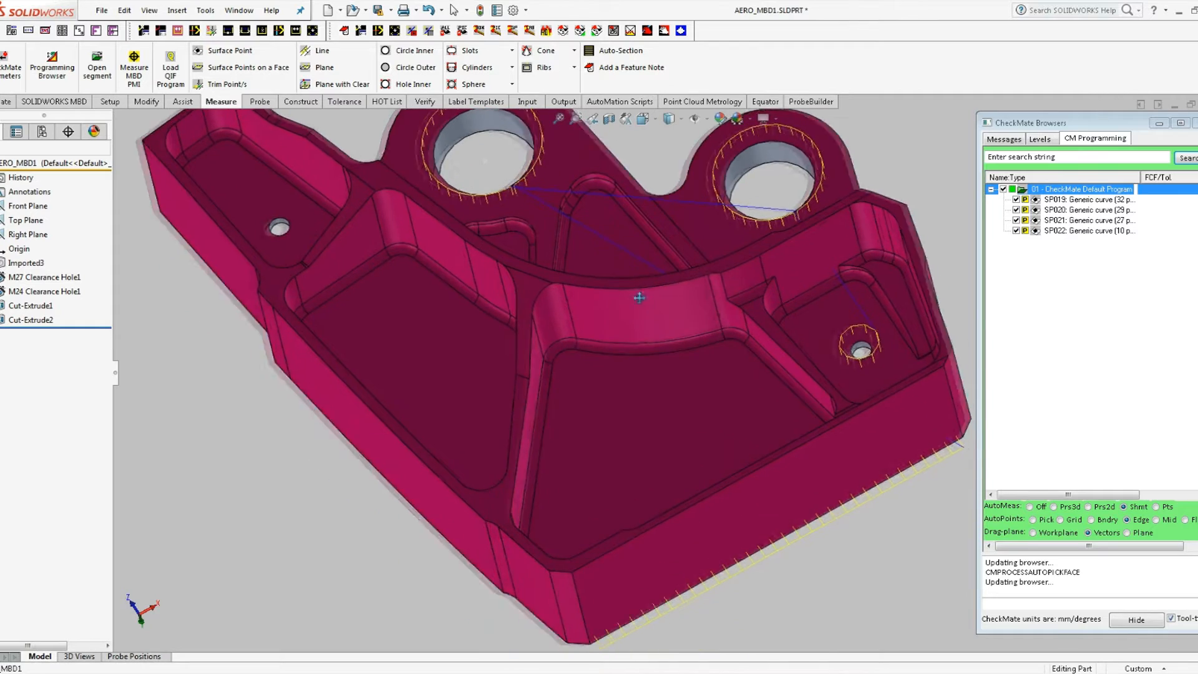
left_click(653, 368)
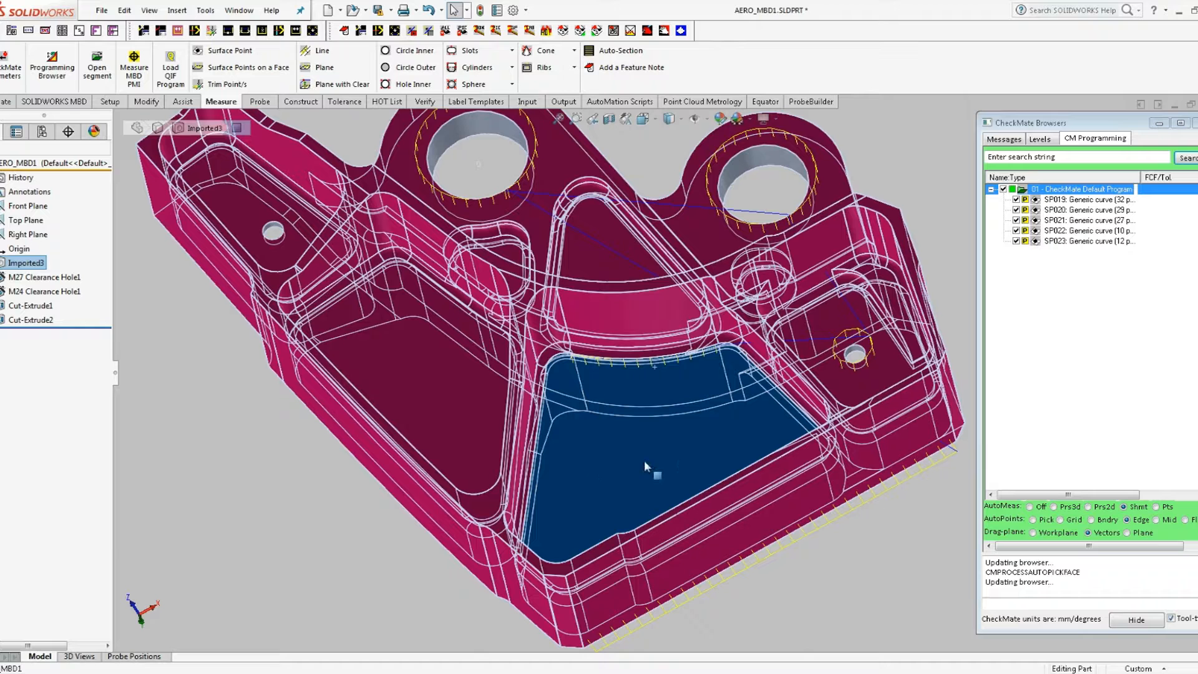
left_click(839, 565)
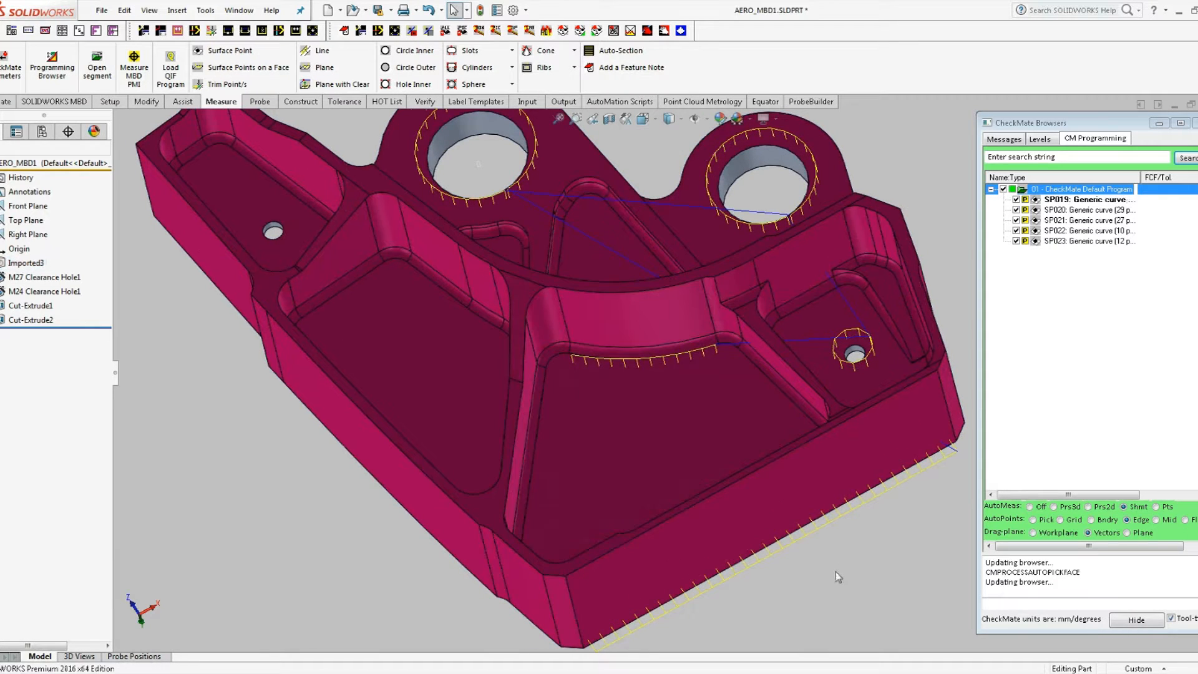
Step: Switch automatic points to Bndry and create a boundary curve on the floor of the large pocket beside the middle one
left_click(1091, 519)
left_click(448, 304)
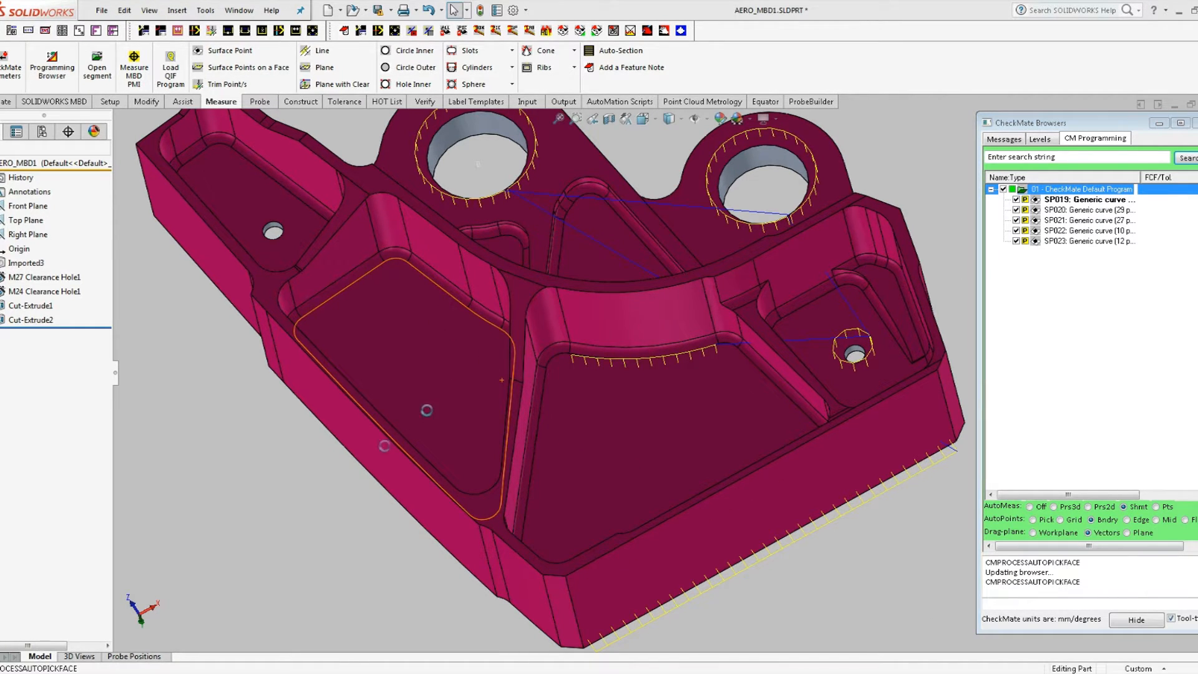
left_click(302, 481)
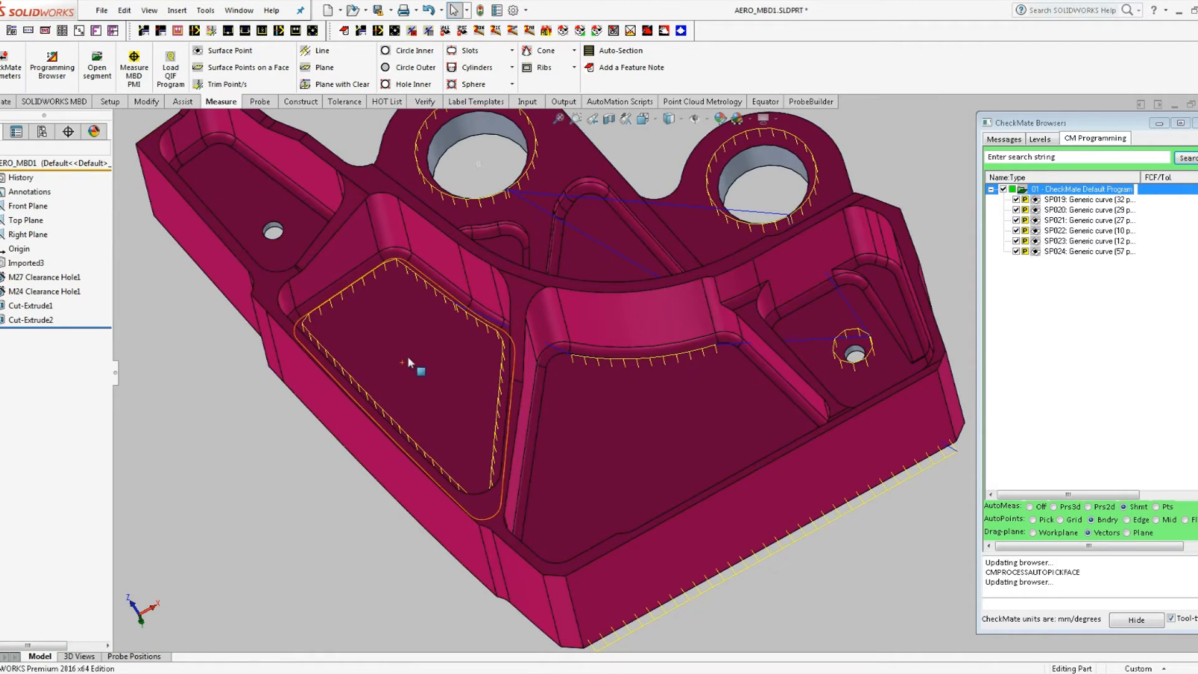
mouse_move(408, 354)
middle_mouse_down()
mouse_move(432, 466)
mouse_move(388, 363)
mouse_move(405, 354)
middle_mouse_up()
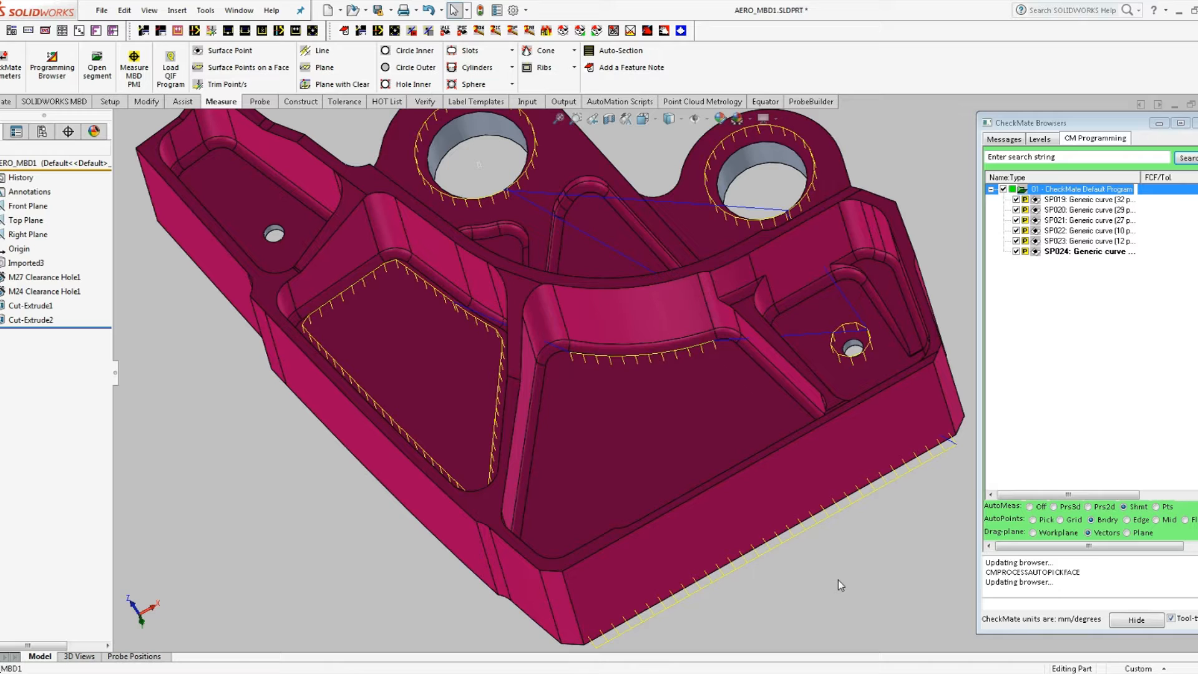